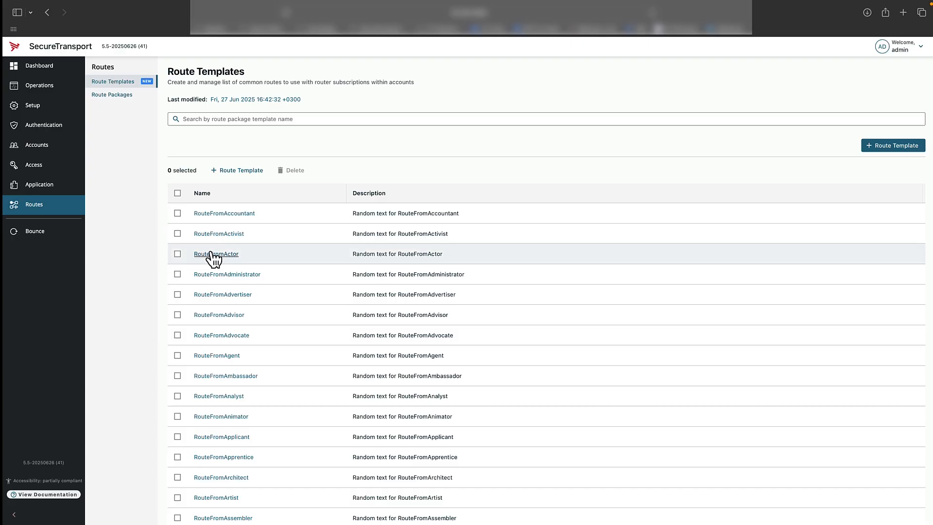
- Search the route templates for TemplateRoute and open that template for editing
click(238, 119)
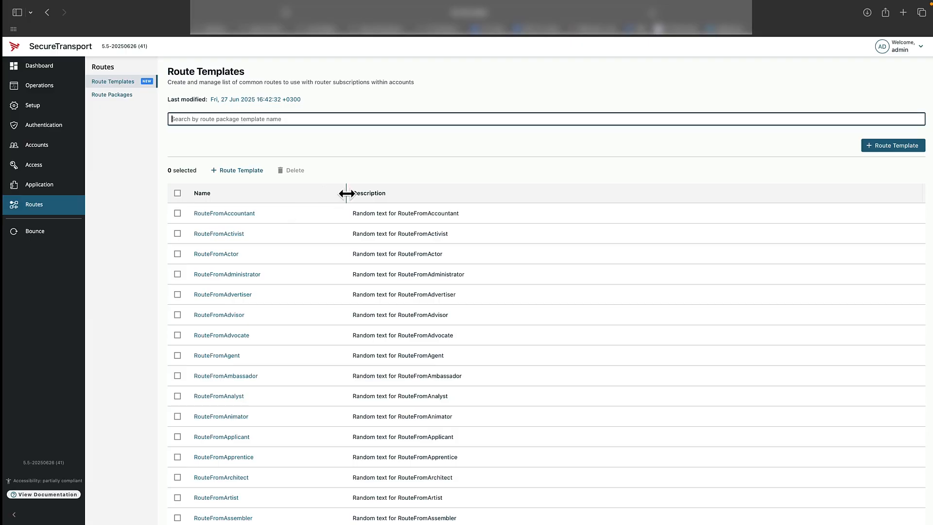
mouse_move(346, 194)
mouse_down()
mouse_move(298, 193)
mouse_move(397, 202)
mouse_move(347, 206)
mouse_up()
click(339, 118)
text(TemplateRoute)
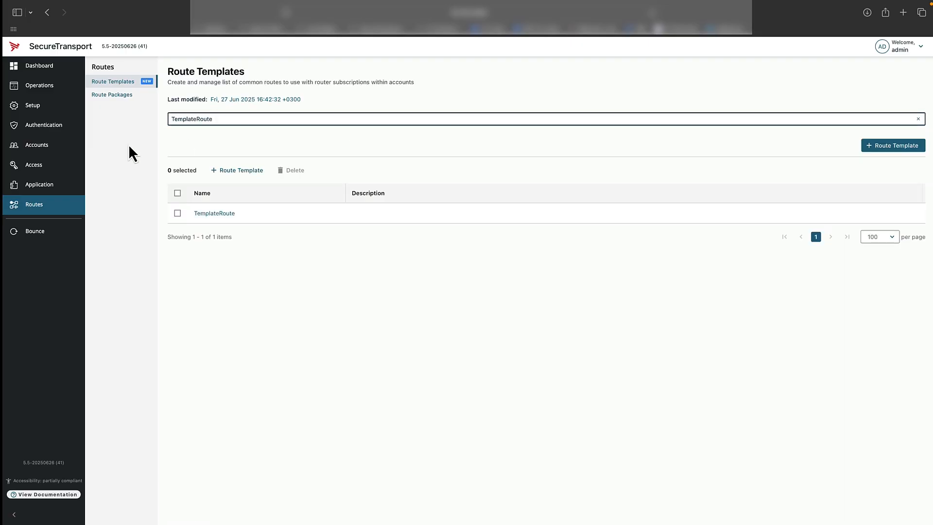
click(222, 214)
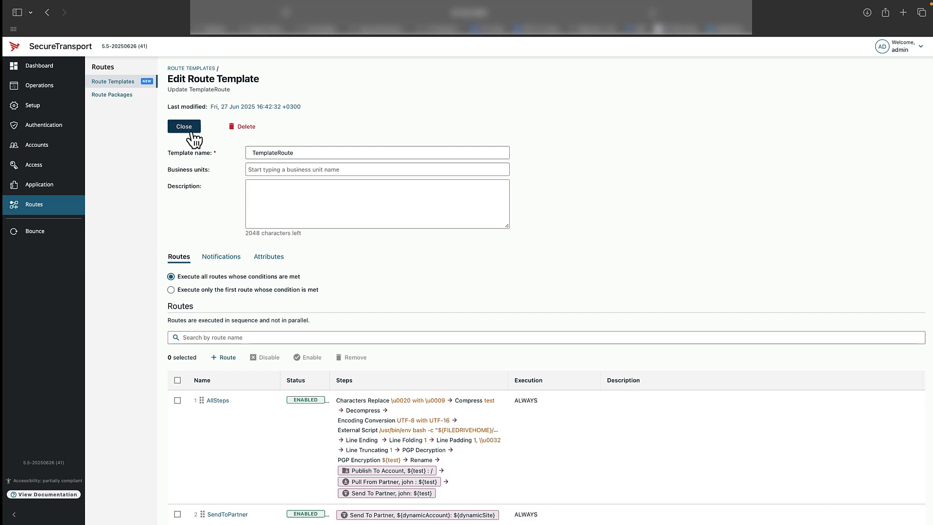
- Check the template's deletion confirmation without deleting it, and review its notification and attribute settings before returning to its routes
click(239, 130)
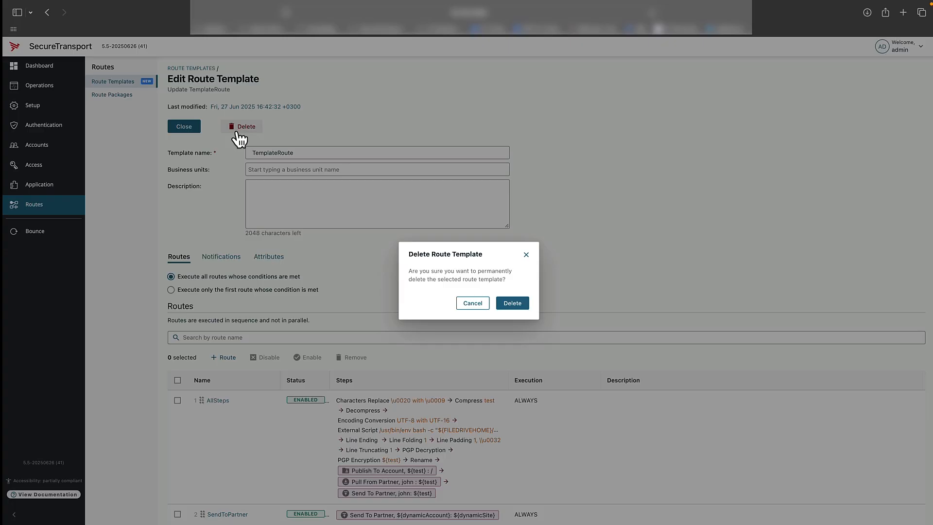
click(467, 305)
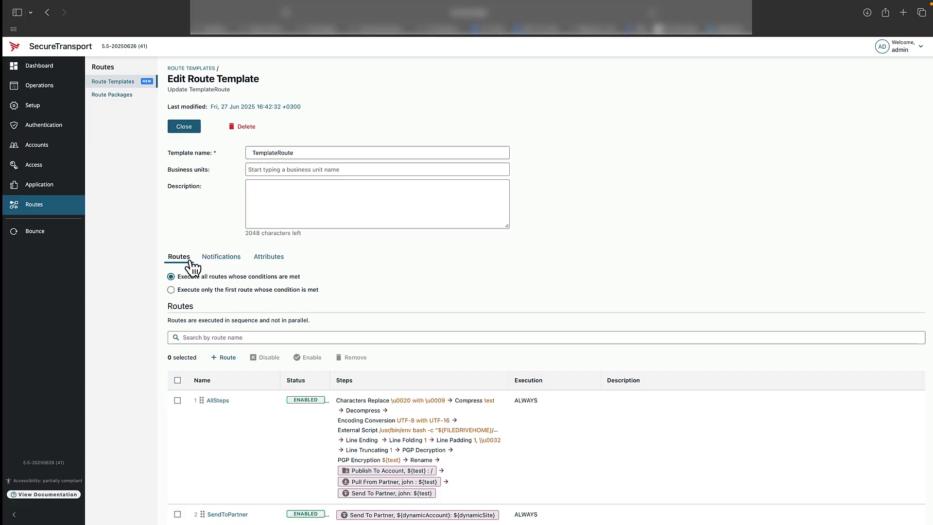
click(214, 266)
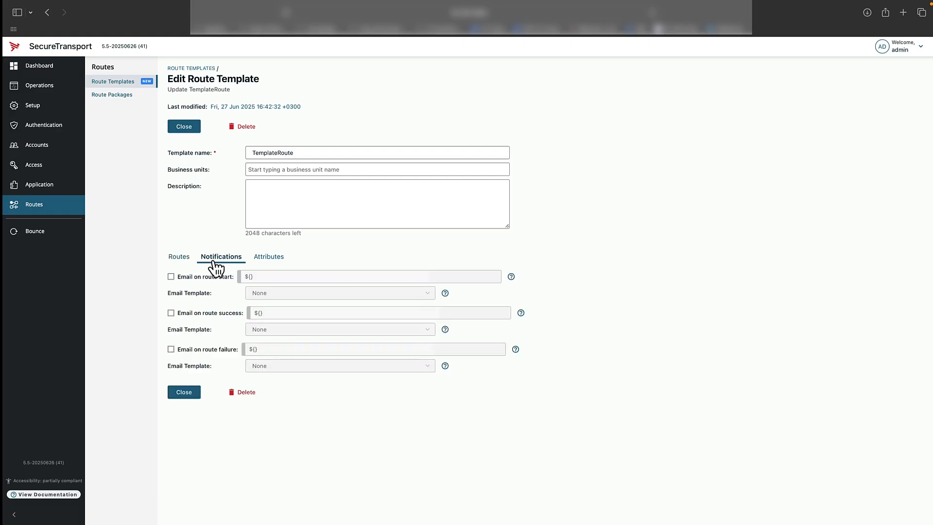
click(267, 263)
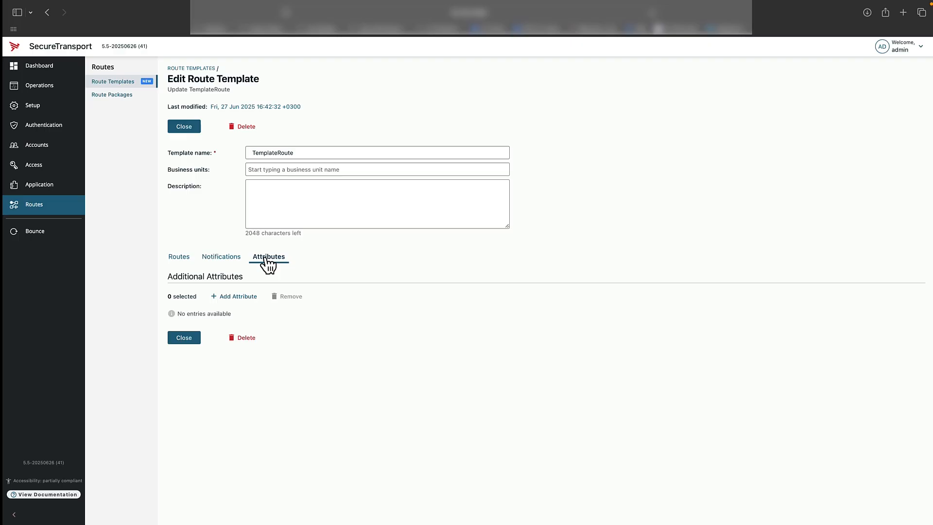
click(179, 257)
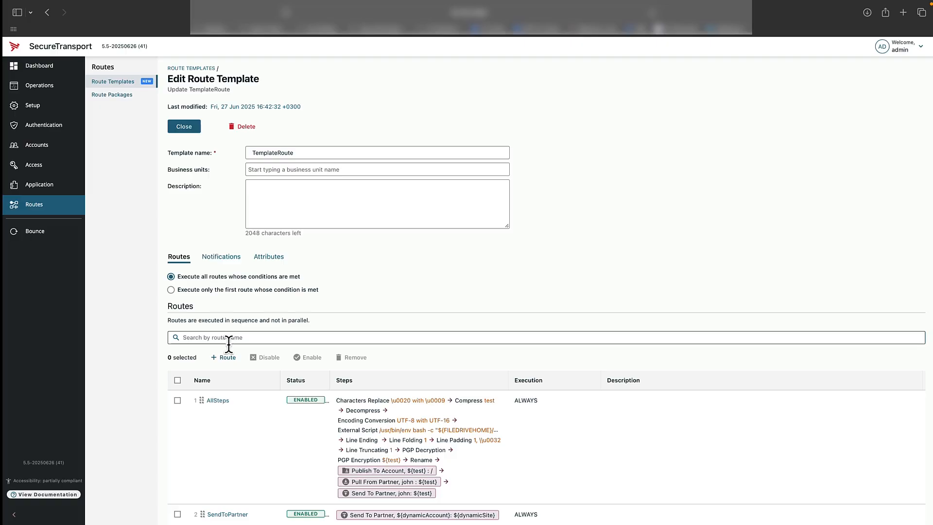
- Move the AllSteps route to the last position in the execution order and back up one position
scroll(254, 422, down, 1)
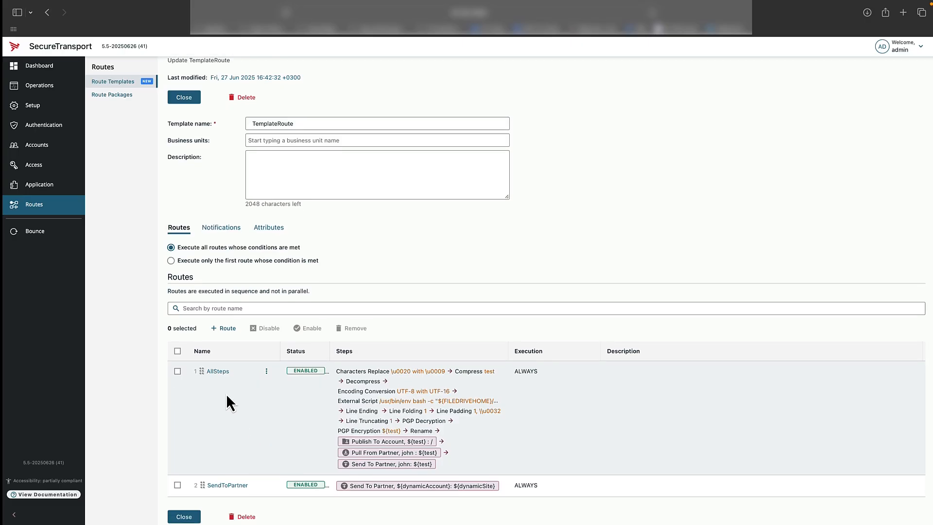
mouse_move(201, 373)
mouse_down()
mouse_move(203, 417)
mouse_move(201, 381)
mouse_up()
scroll(202, 381, down, 1)
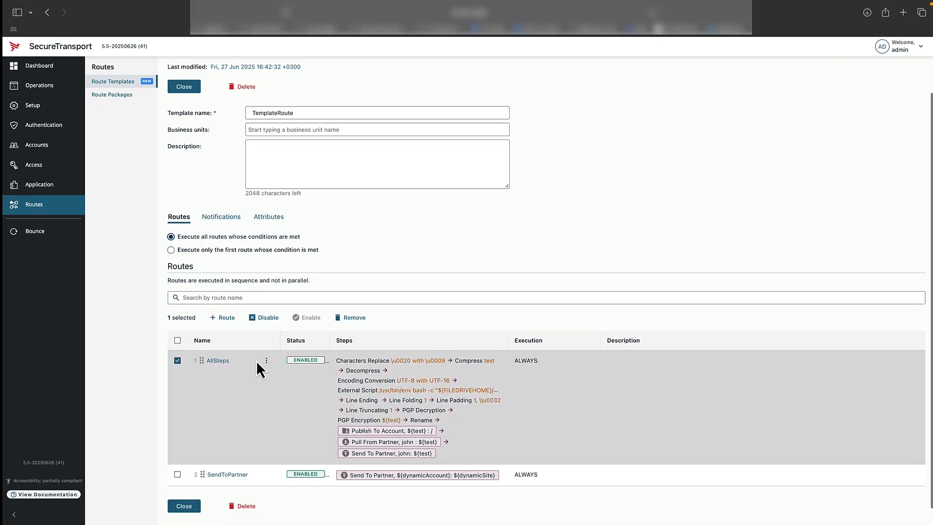
click(267, 361)
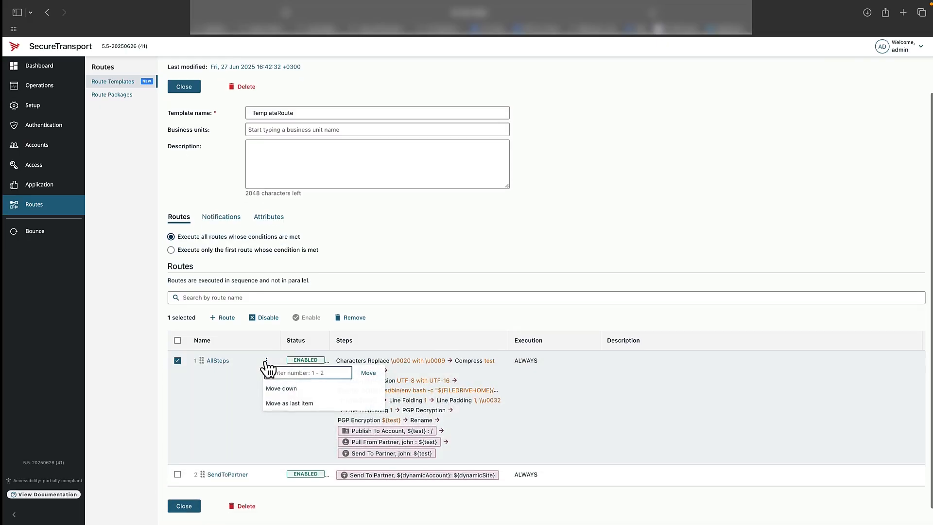
click(306, 373)
click(306, 405)
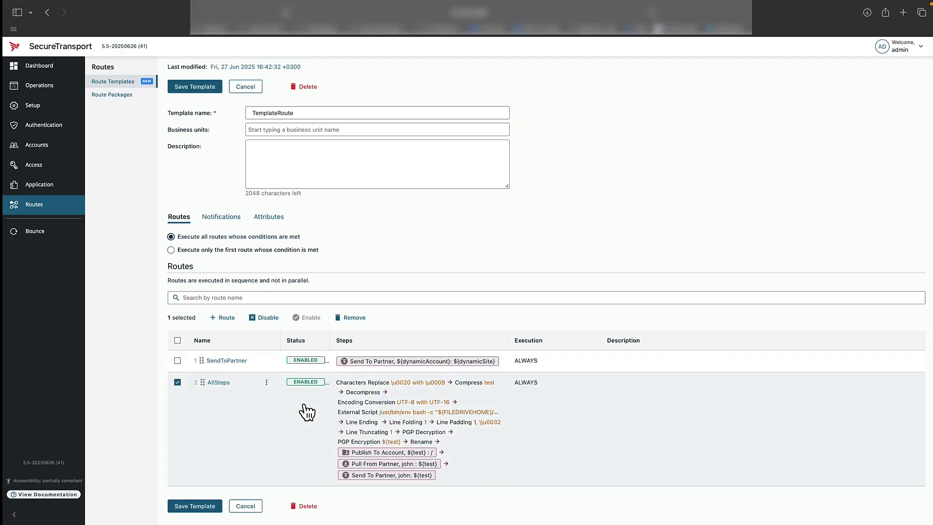
click(266, 382)
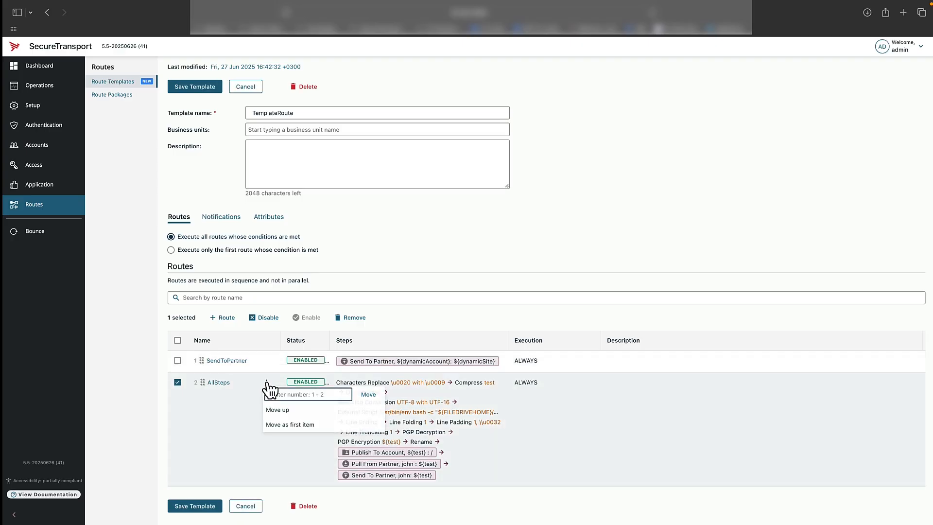
click(280, 415)
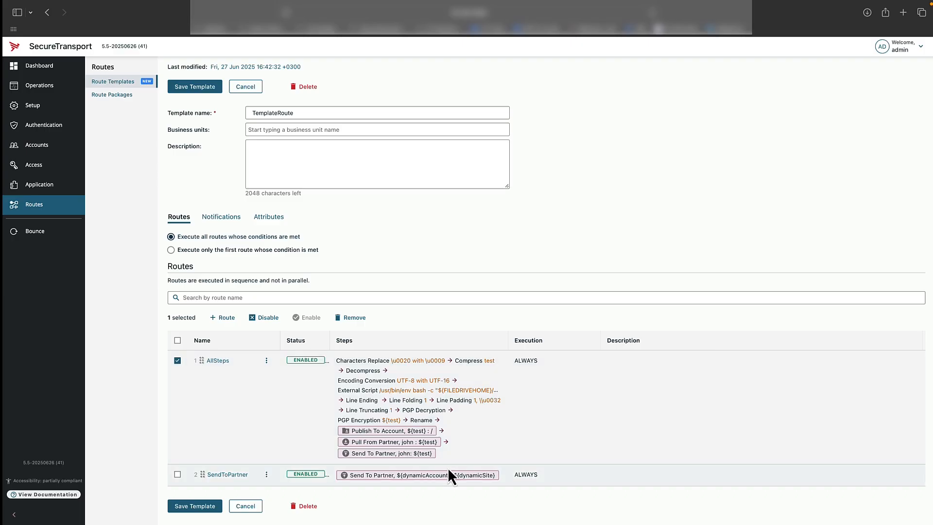
- Open the AllSteps route for editing and look through its list of steps
click(219, 360)
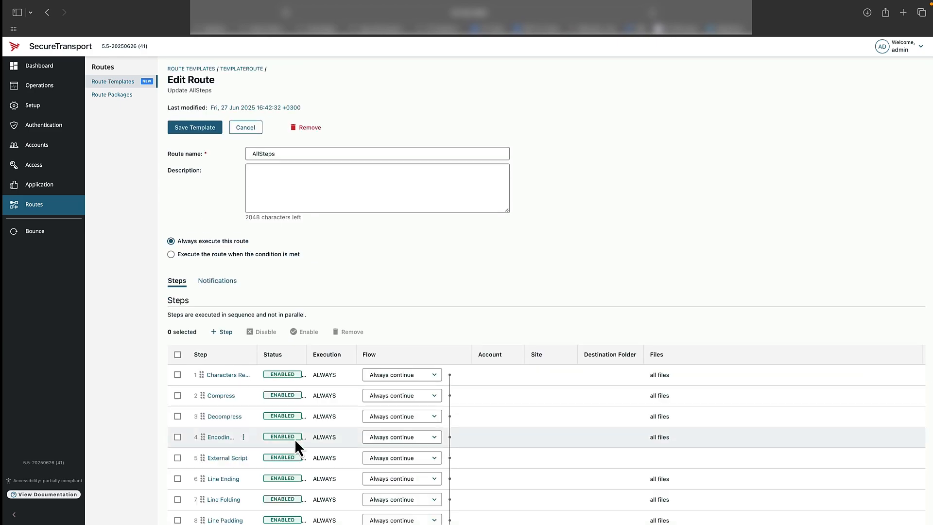
scroll(296, 442, down, 5)
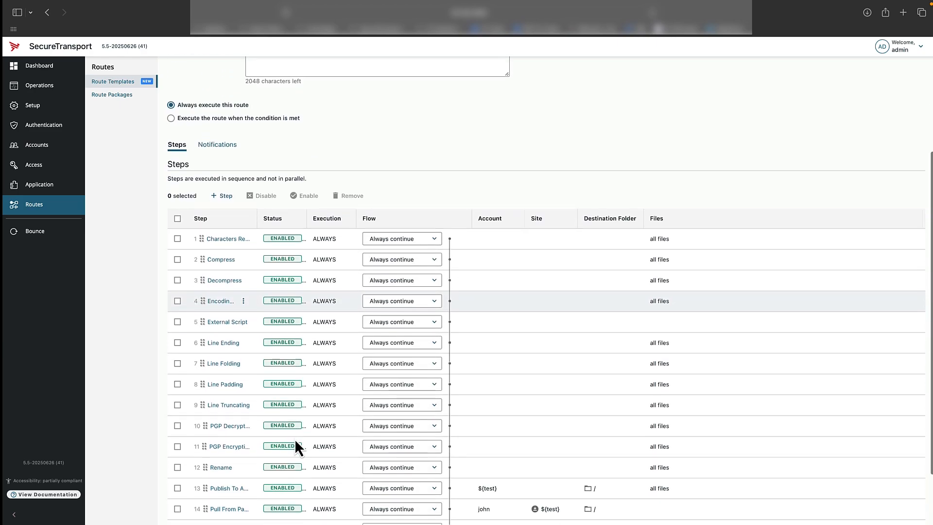
scroll(294, 439, up, 1)
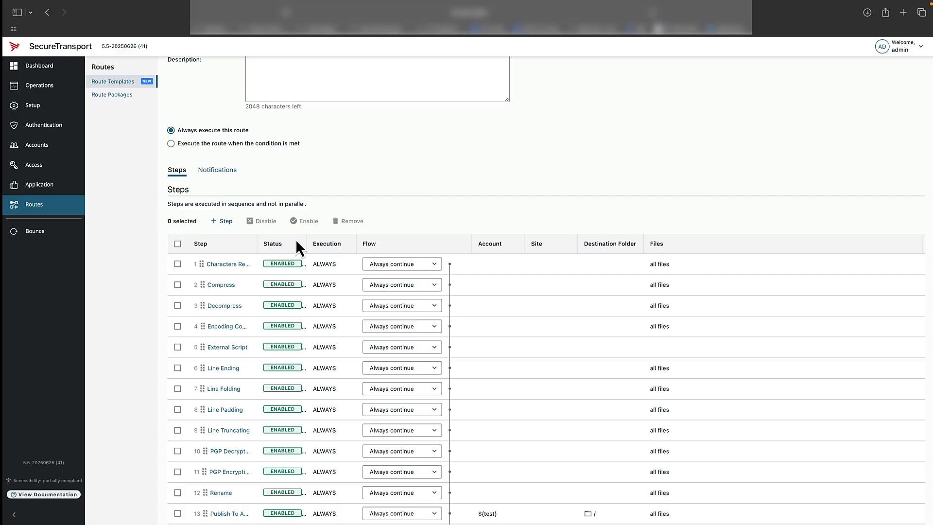
- Disable all steps of the AllSteps route together and enable them all again
click(177, 244)
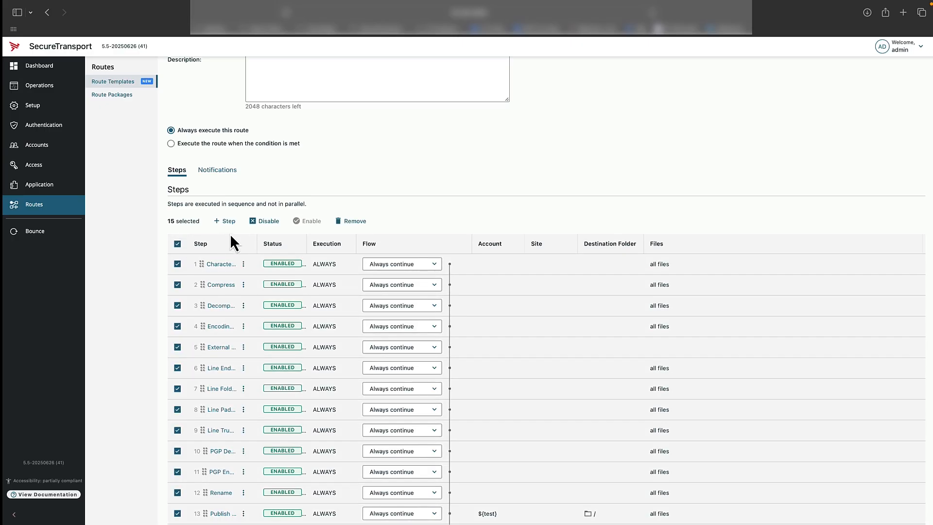
click(265, 222)
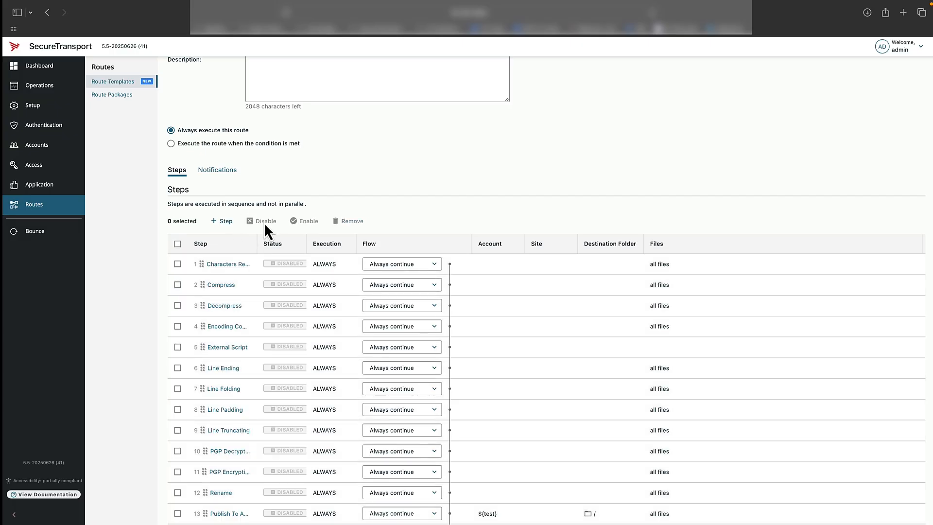
click(178, 243)
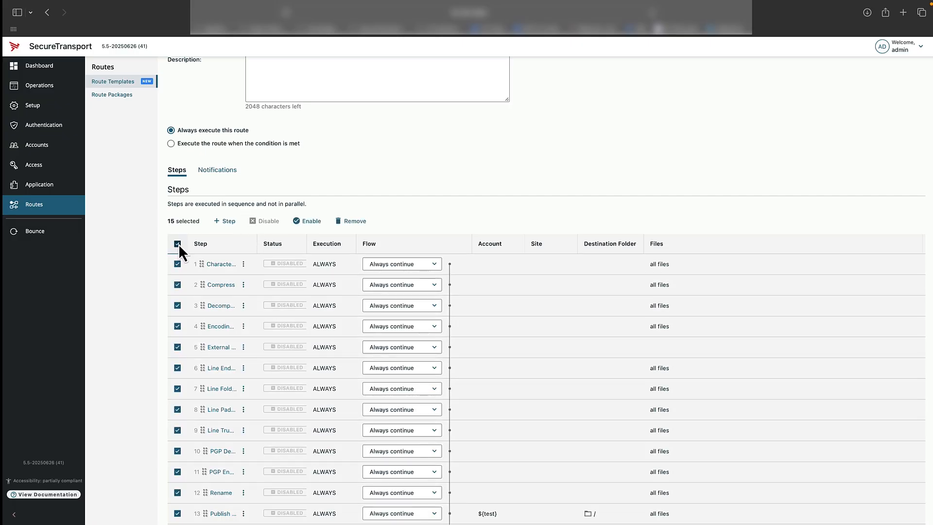
click(301, 228)
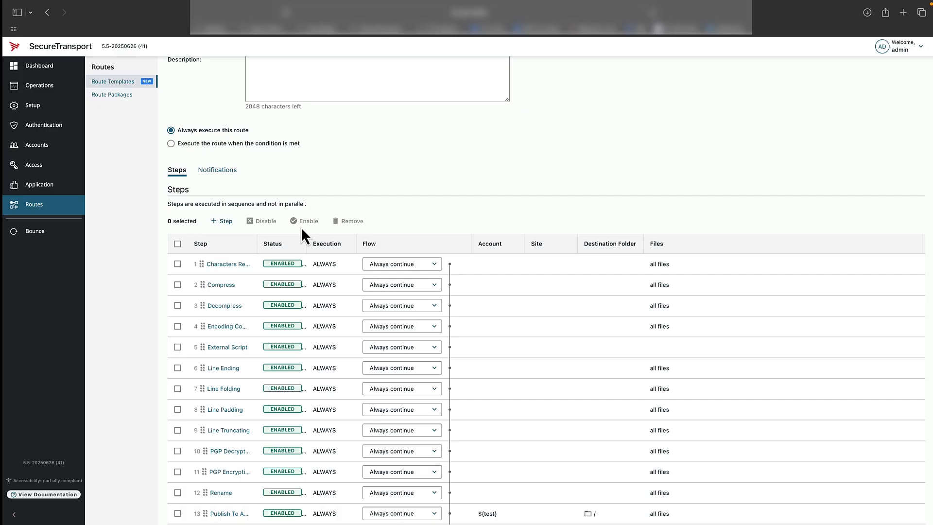
- Set the flow of the Encoding Conversion step to Stop on failure
scroll(450, 329, down, 2)
scroll(450, 329, down, 1)
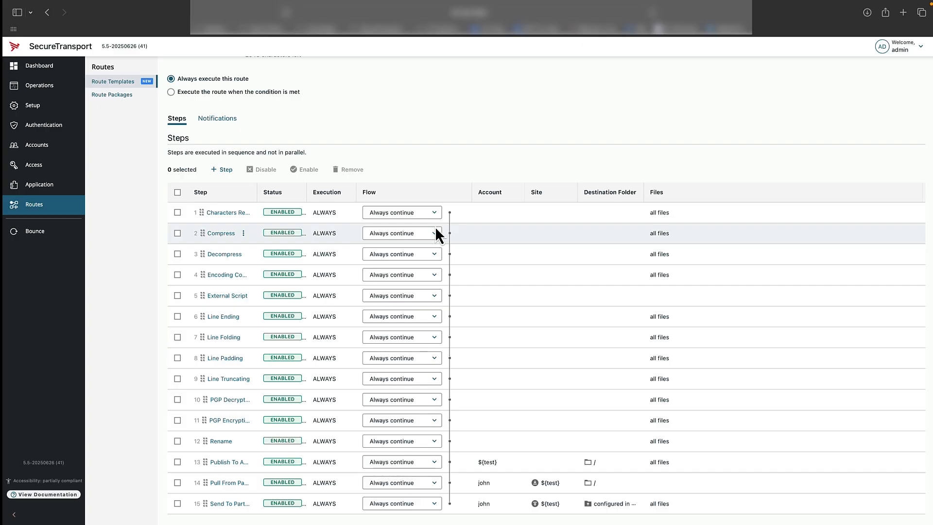
click(432, 276)
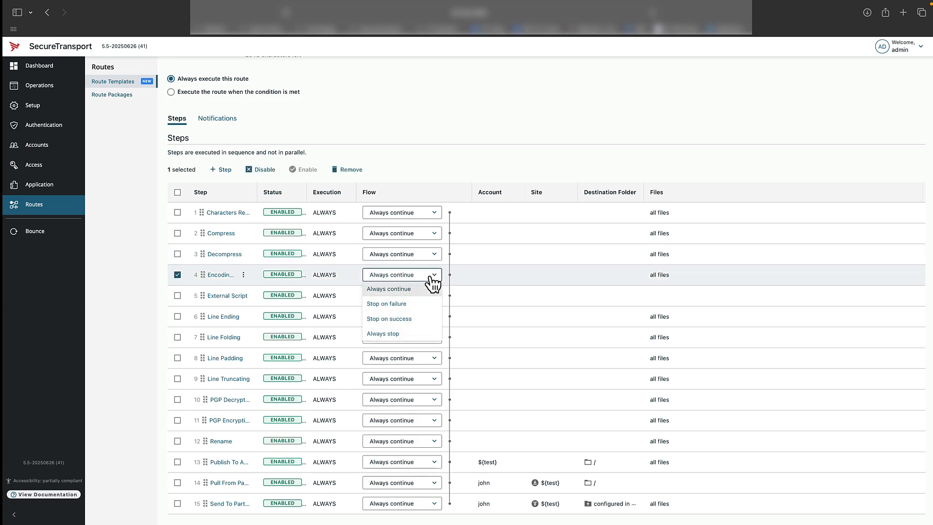
click(418, 304)
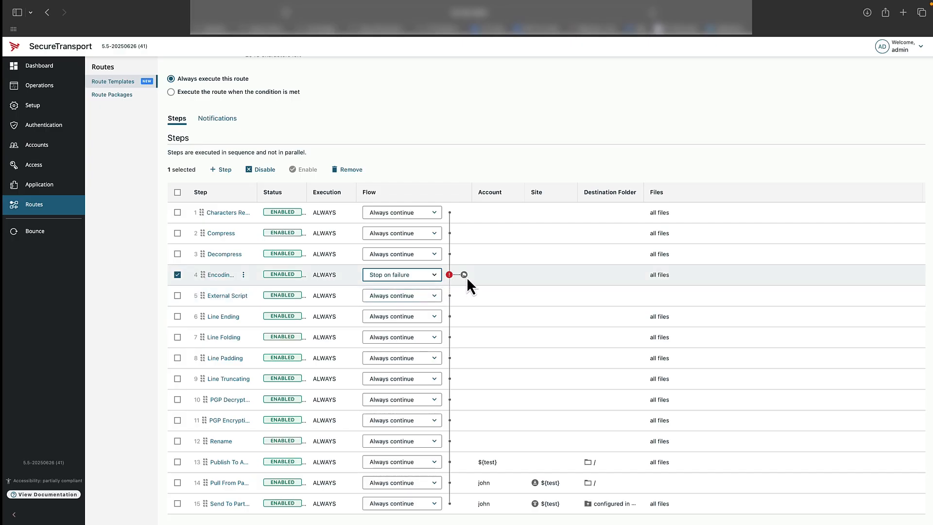
- Set the flow of the Line Padding step to Stop on success and of the PGP Encryption step to Always stop
click(416, 358)
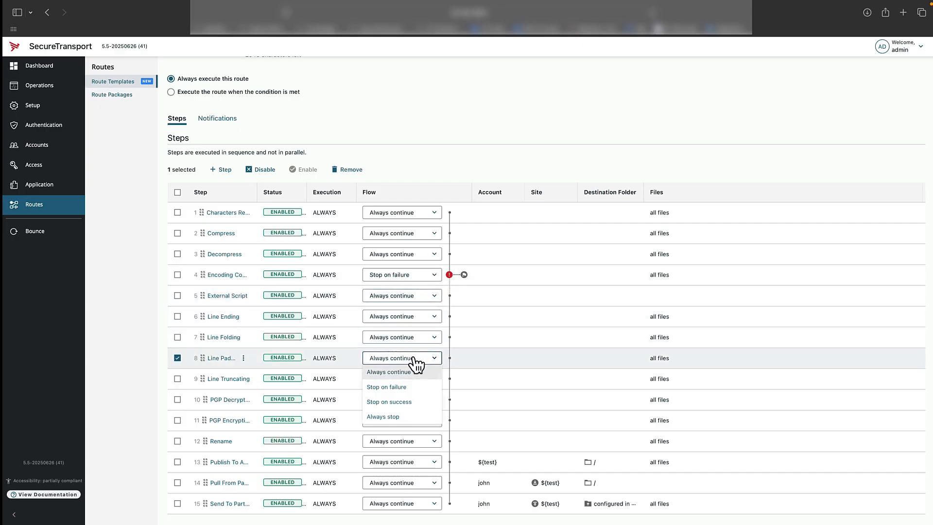
click(407, 402)
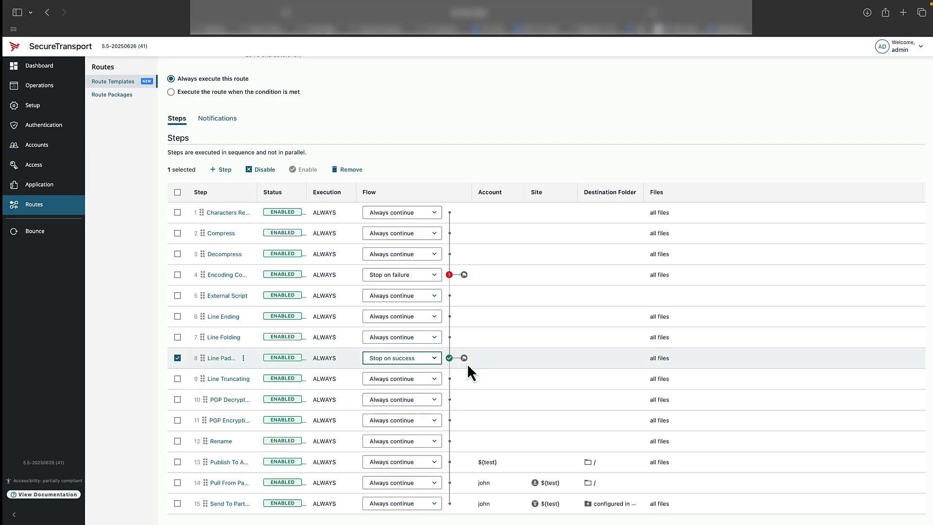
click(429, 427)
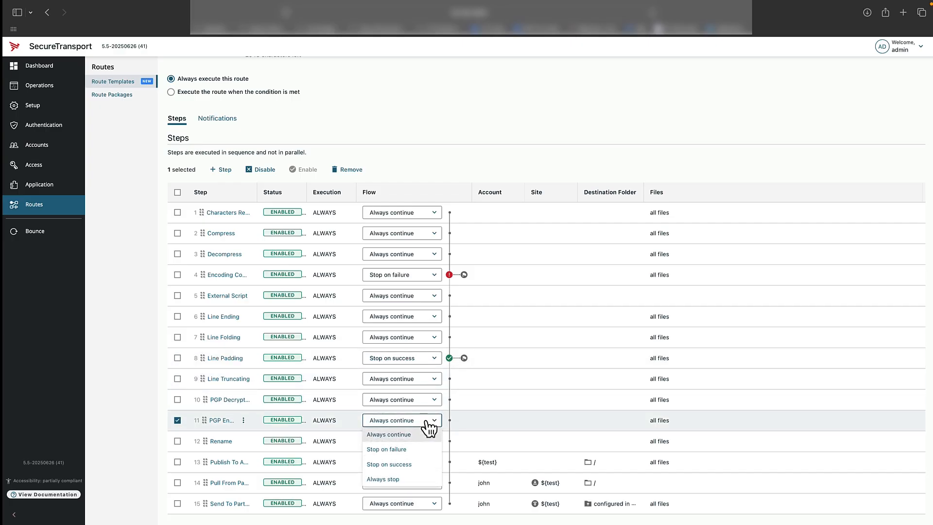
click(407, 480)
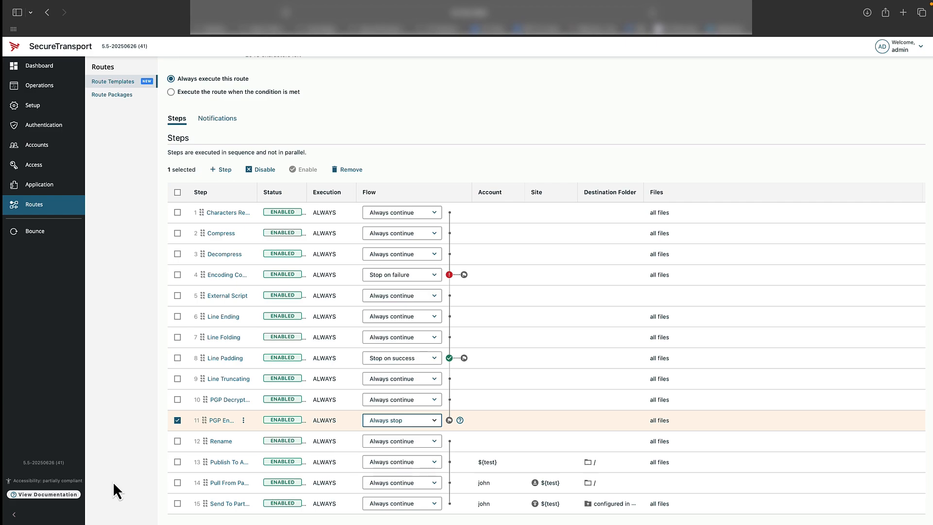
- Make the route execute conditionally, using the sample expression ${transfer.trigger eq 'server_pull' and transfer.status eq 'success'}
scroll(166, 345, up, 3)
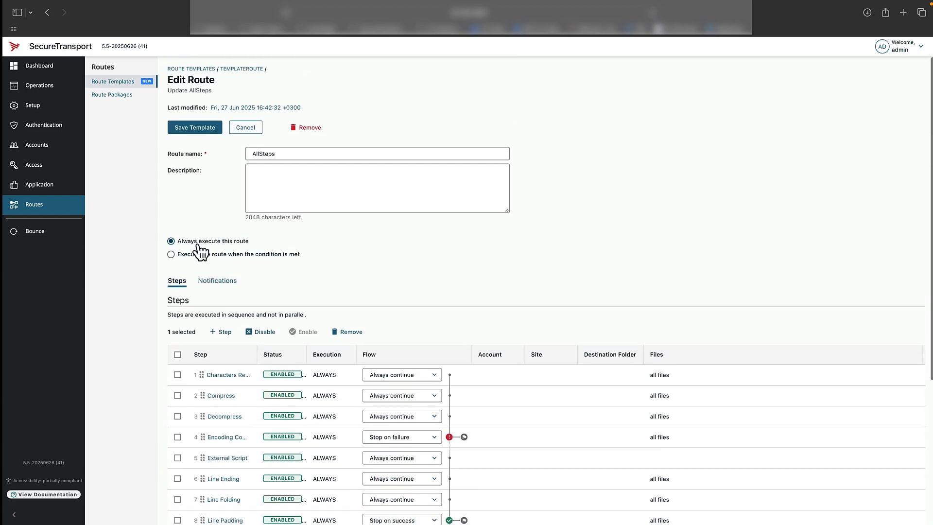
click(172, 254)
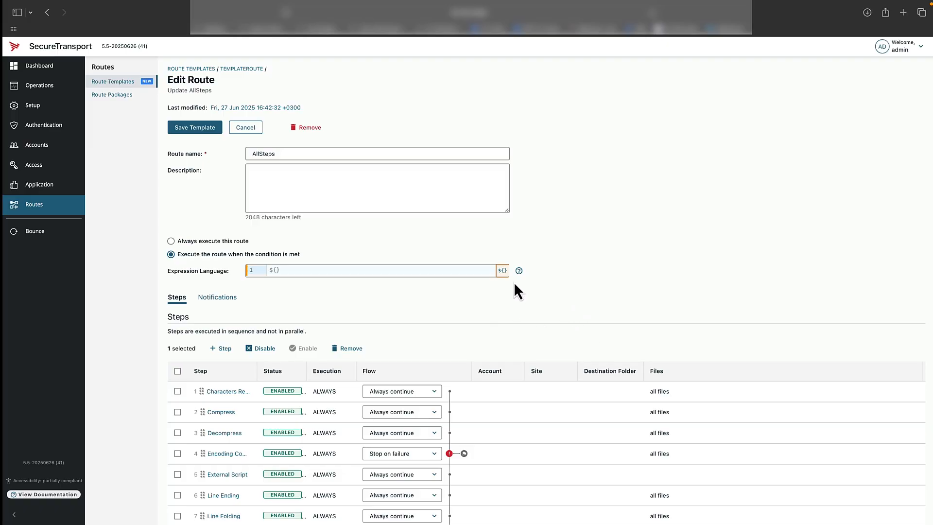
click(502, 270)
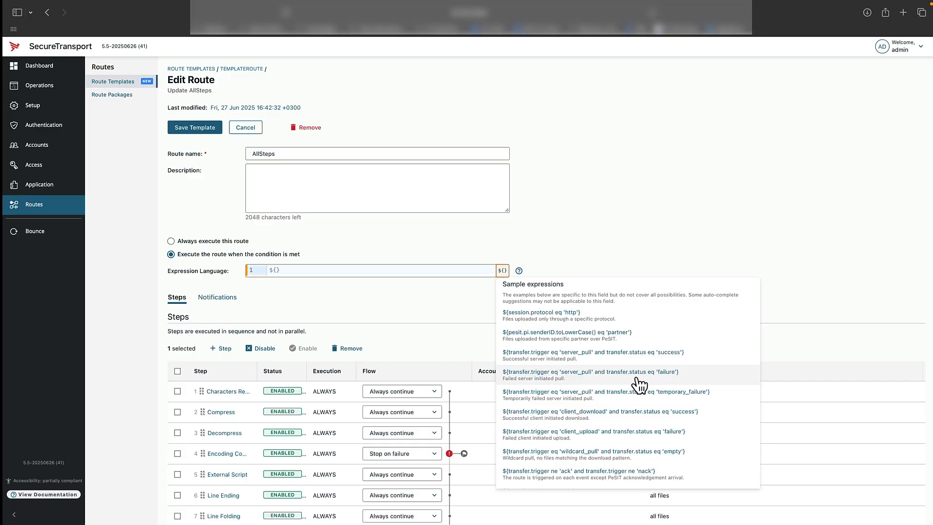
click(628, 362)
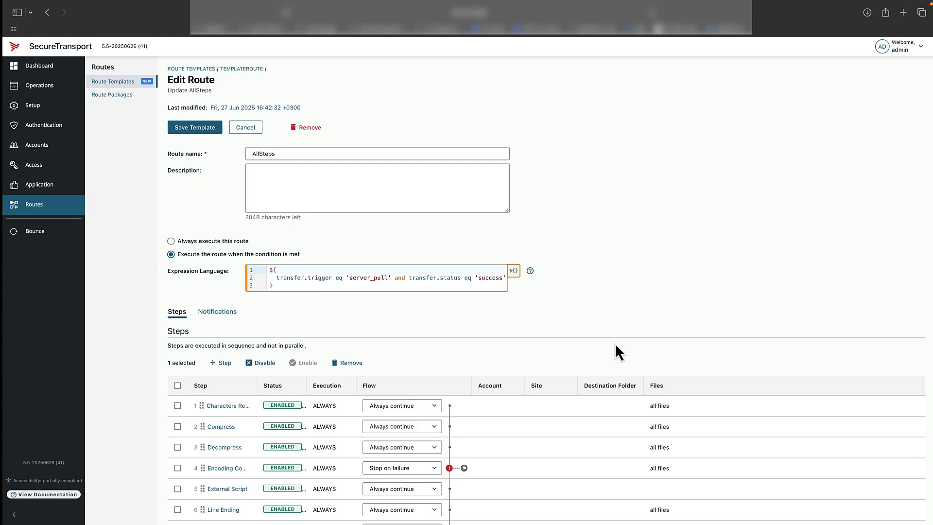
- Replace the route's condition with the sample expression ${transfer.trigger eq 'client_upload' and transfer.status eq 'failure'}
click(513, 270)
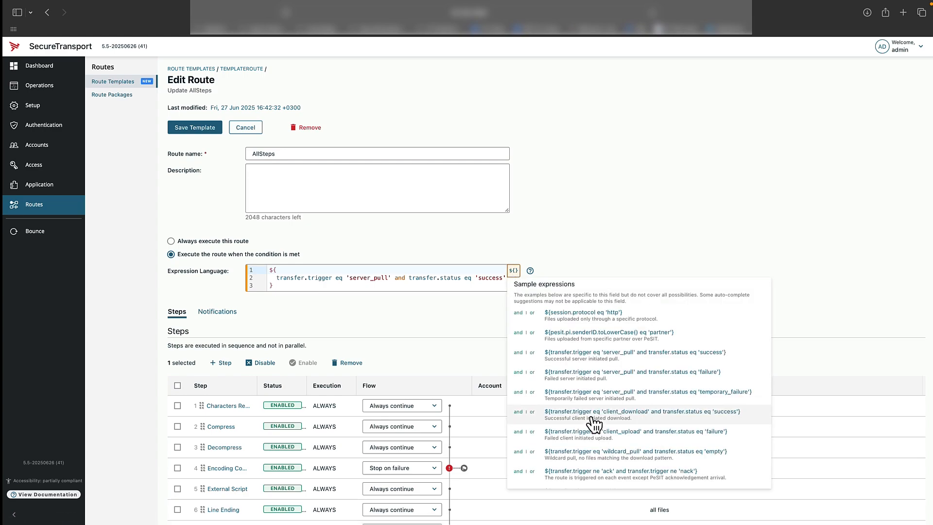
click(634, 442)
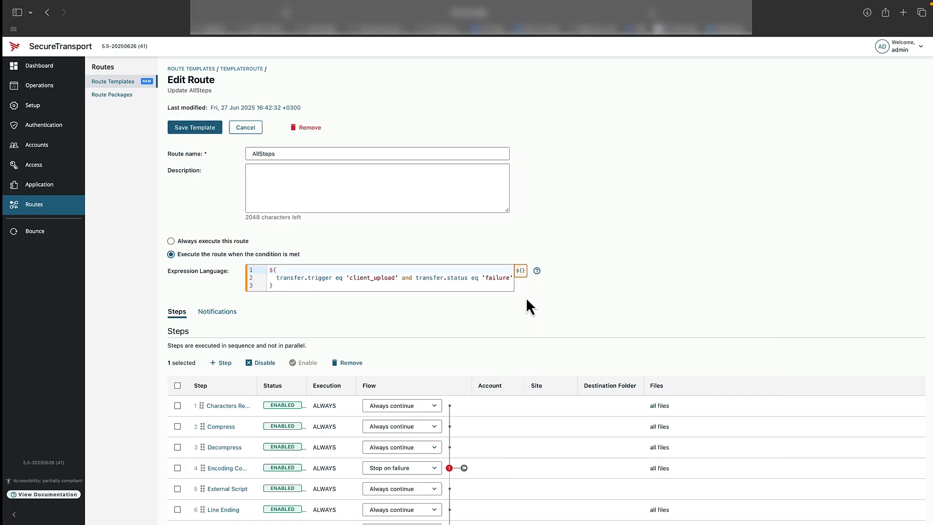
- Append the sample expressions ${transfer.trigger eq 'wildcard_pull' and transfer.status eq 'empty'} using "and" and ${transfer.trigger eq 'ack'} using "or" to the route's condition
click(520, 271)
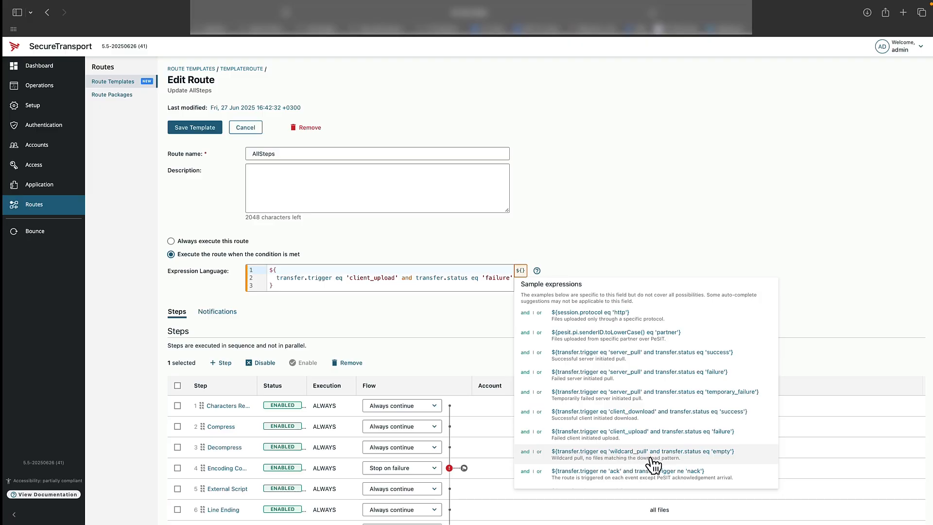
click(525, 452)
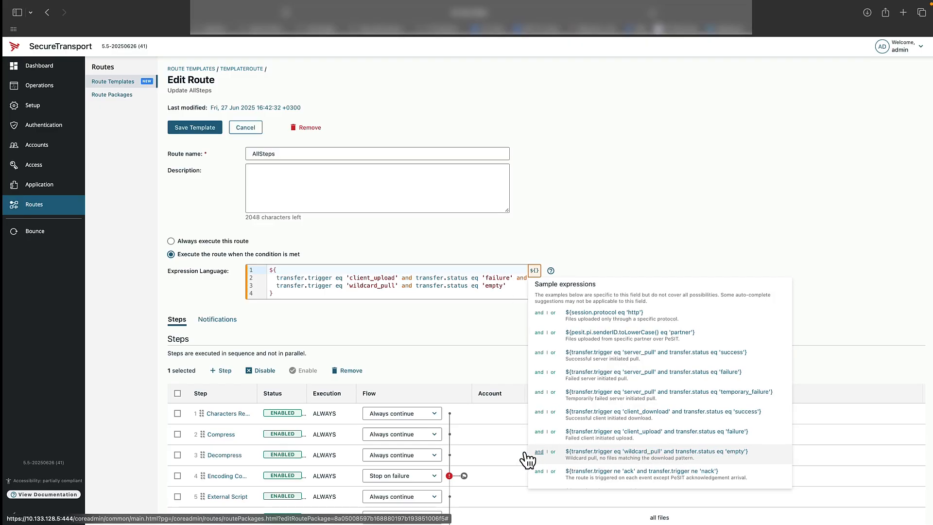
scroll(525, 453, down, 1)
click(536, 268)
scroll(604, 389, down, 3)
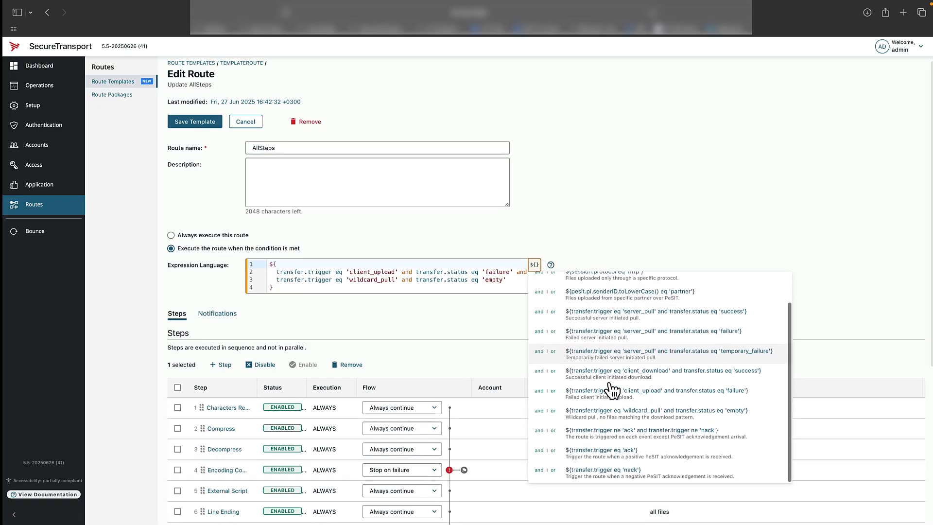
click(553, 450)
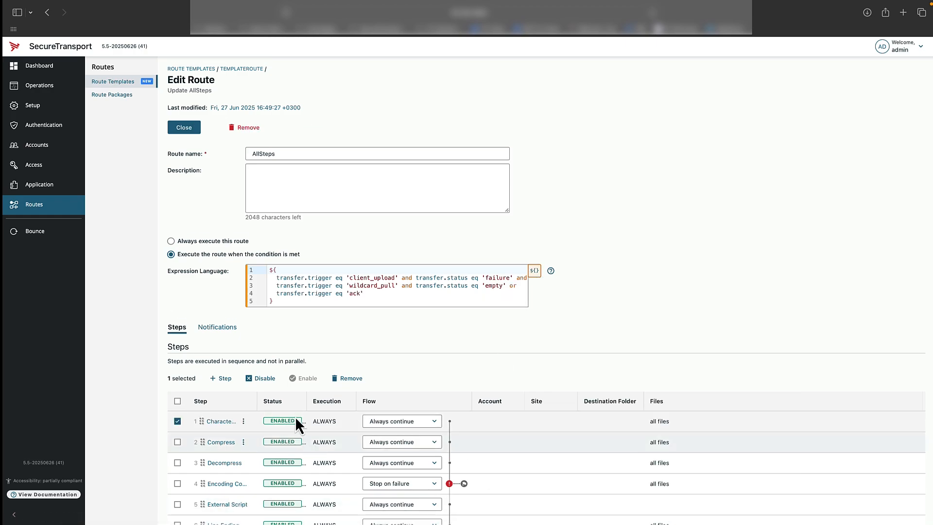
- Review the execution, input file and find-and-replace settings of the Characters Replace step, and close them without changes
click(219, 423)
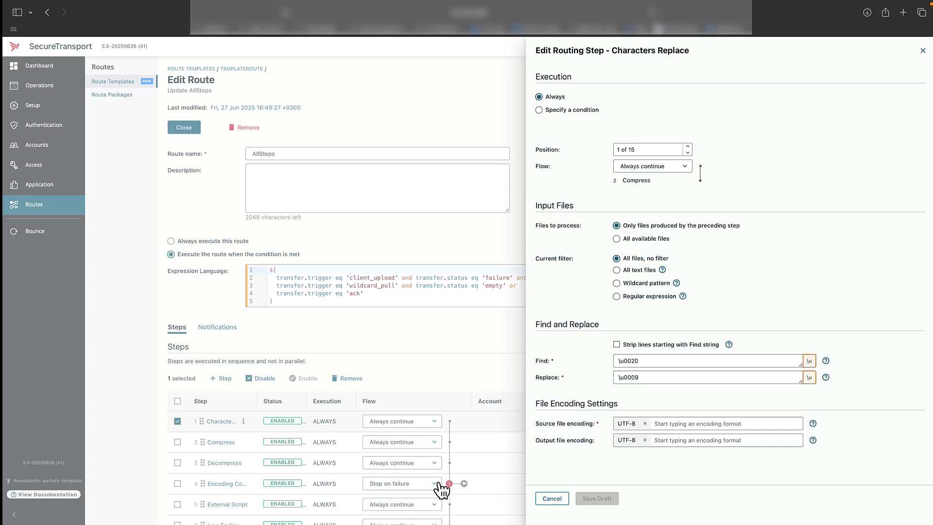
click(551, 498)
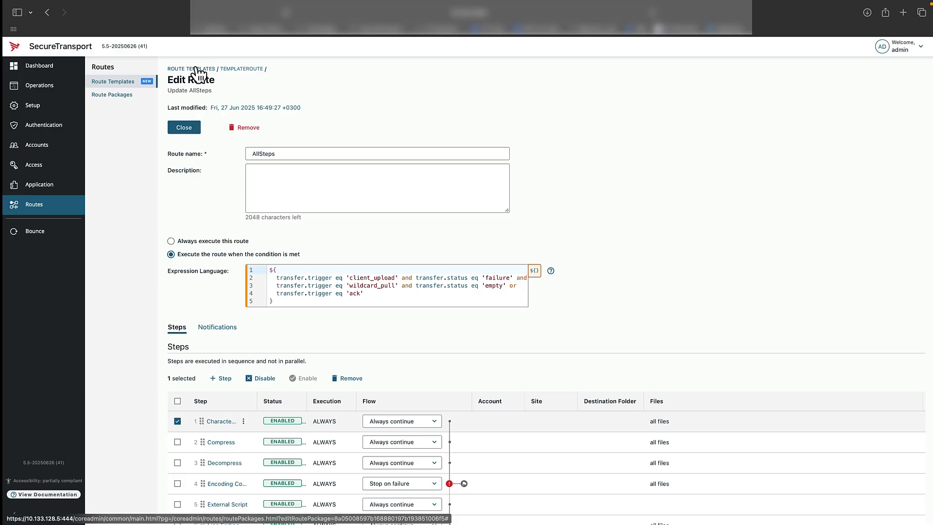
- Leave the AllSteps route for its parent template TemplateRoute, and return from there to the list of route templates
click(241, 71)
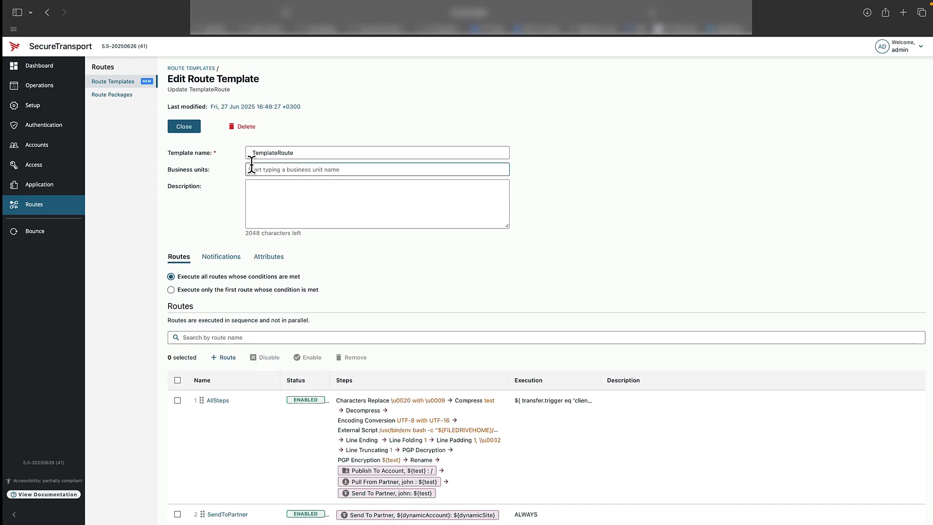
click(194, 68)
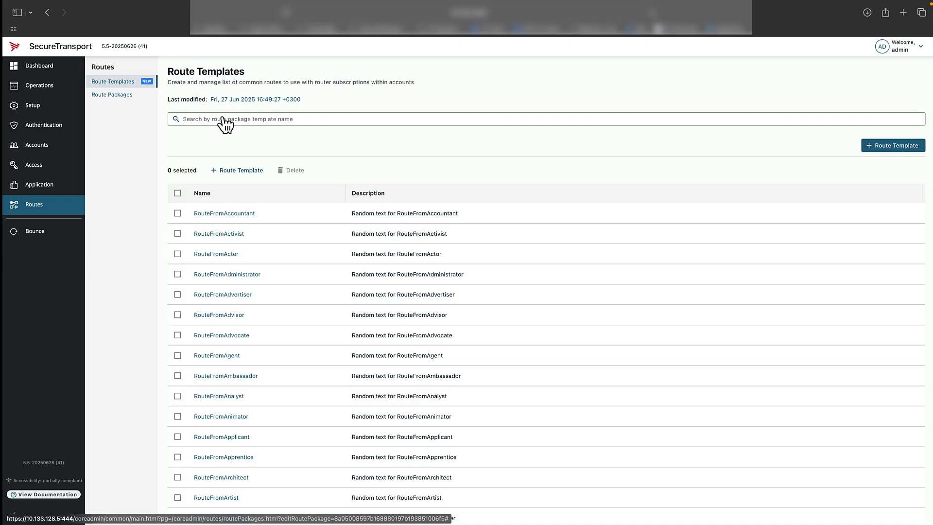